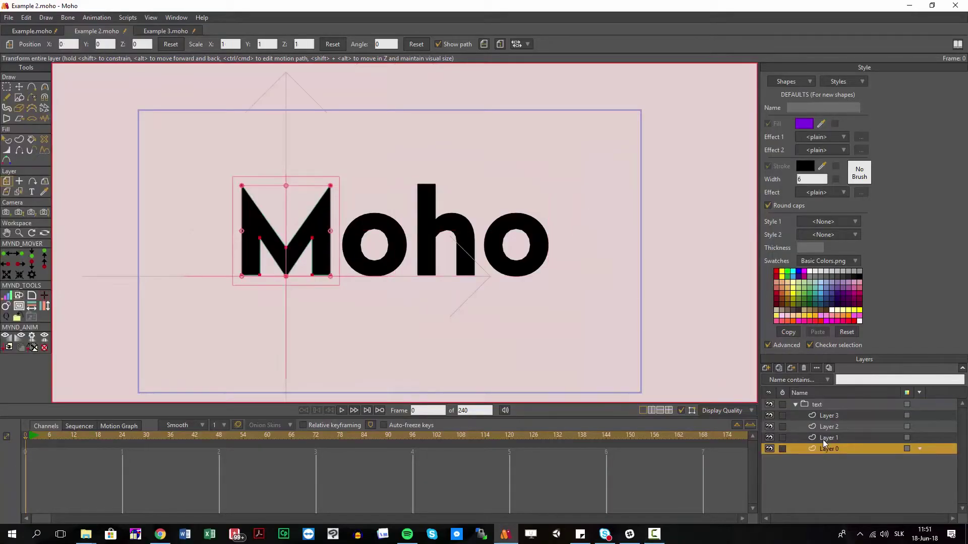
Step: Make the M in Layer 0 of the text group appear from frame 24 using the Visibility Ticket
click(823, 438)
click(821, 426)
click(821, 416)
click(822, 447)
drag(196, 219, 208, 229)
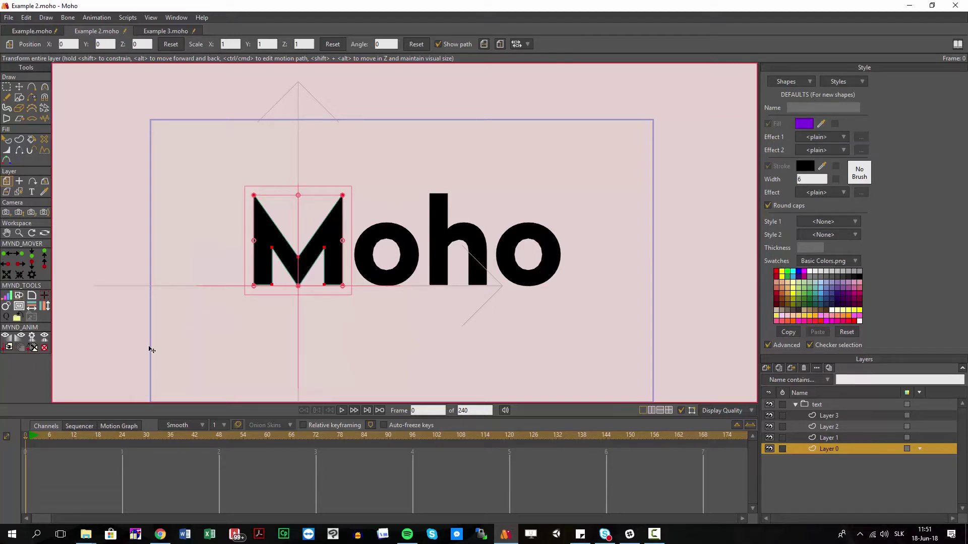
drag(65, 438, 122, 441)
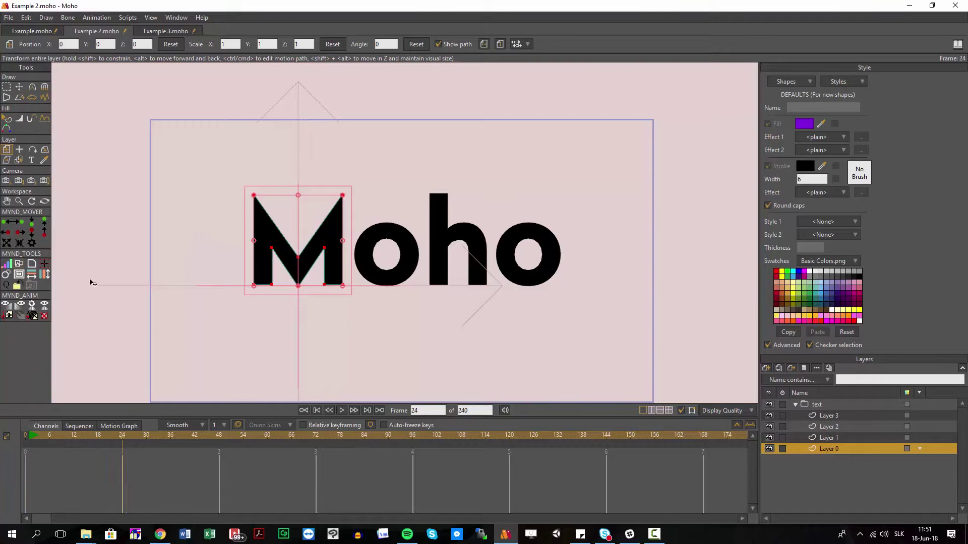
click(8, 318)
Step: Raise the M to about Y 0.0333 at frame 24 and key its original position and scale at frame 48
drag(124, 433, 218, 439)
click(254, 196)
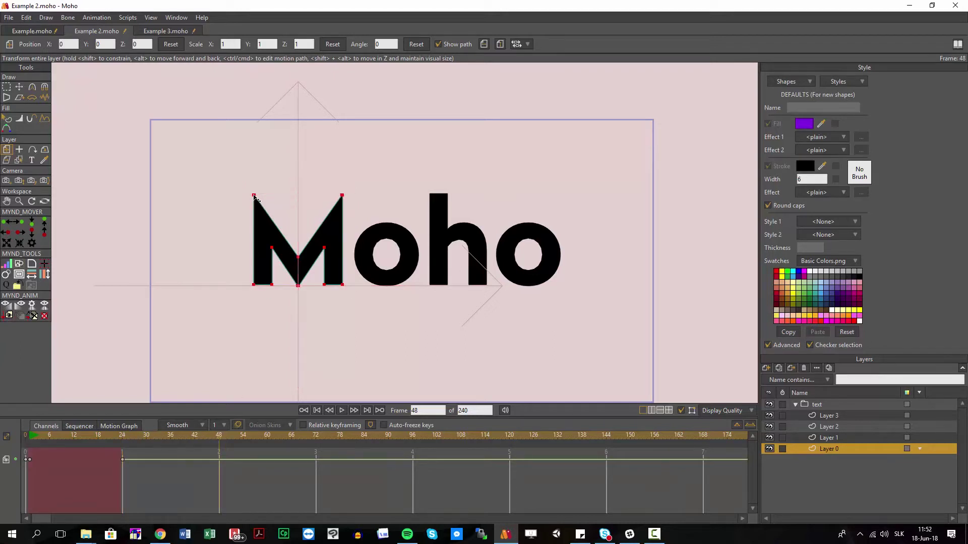
click(123, 439)
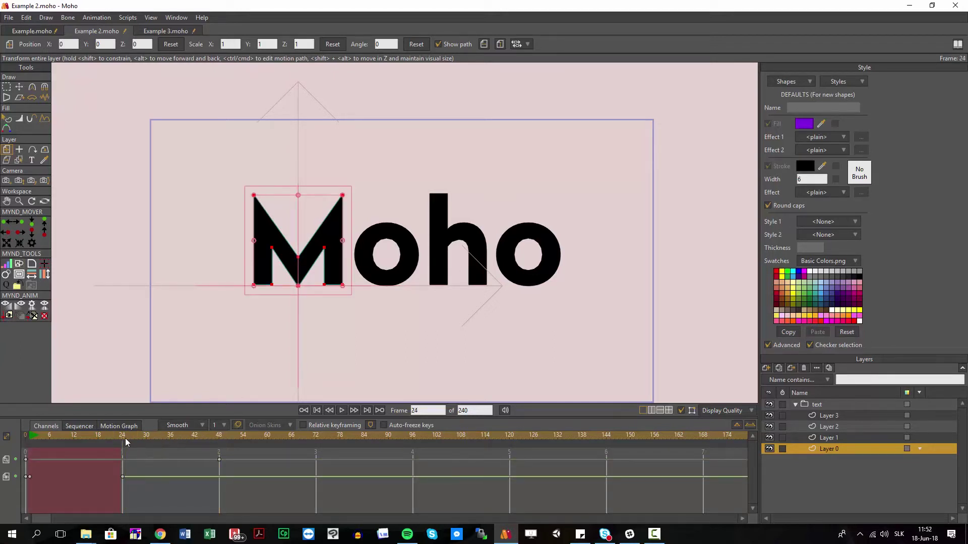
drag(288, 266, 288, 197)
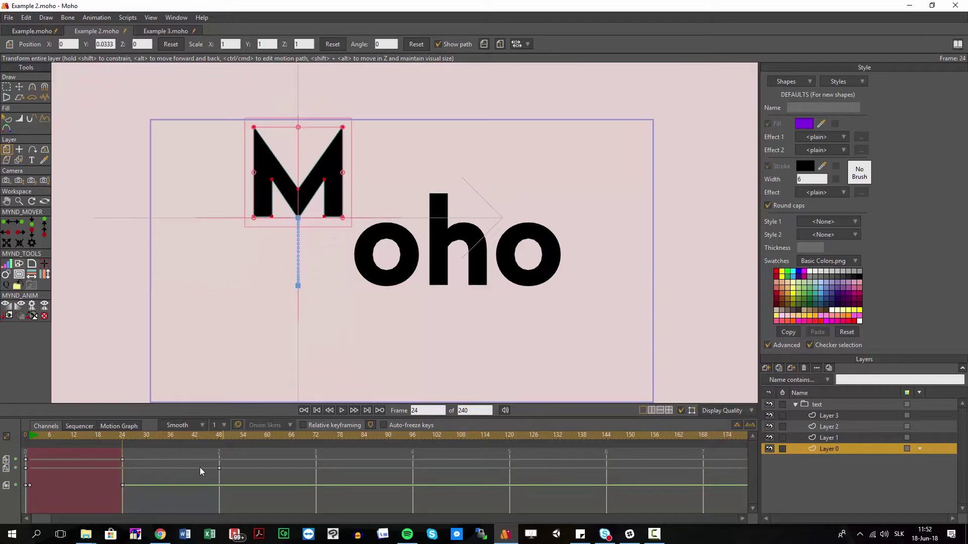
click(26, 460)
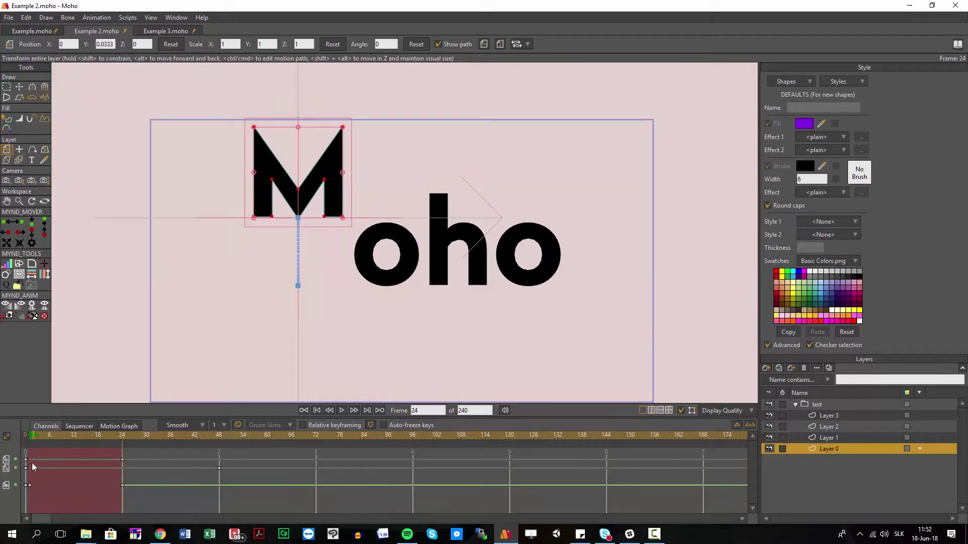
click(222, 437)
key(ctrl+v)
drag(221, 437, 97, 434)
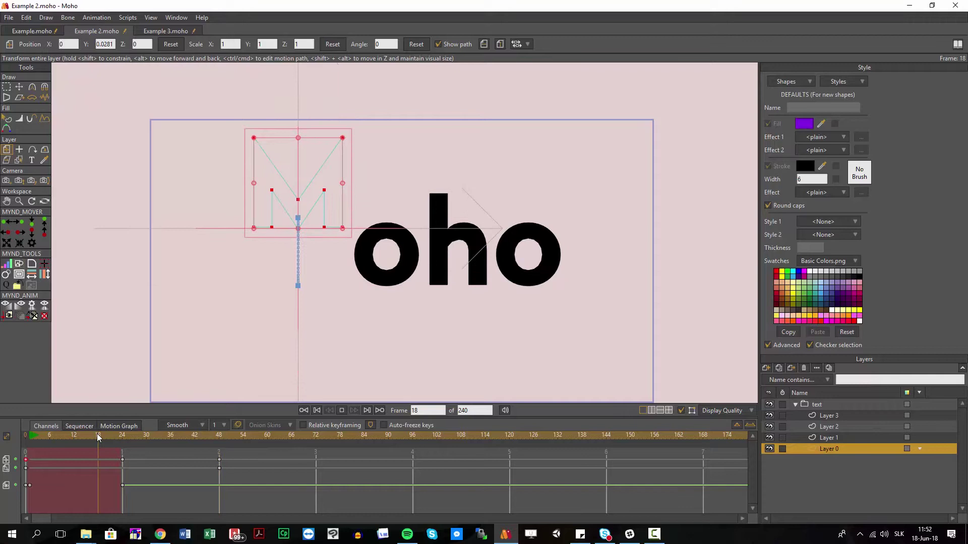
key(space)
key(space)
Step: Steepen the M's vertical position curve after frame 24 in the Motion Graph by pulling down that key's handle, and play it back
click(122, 443)
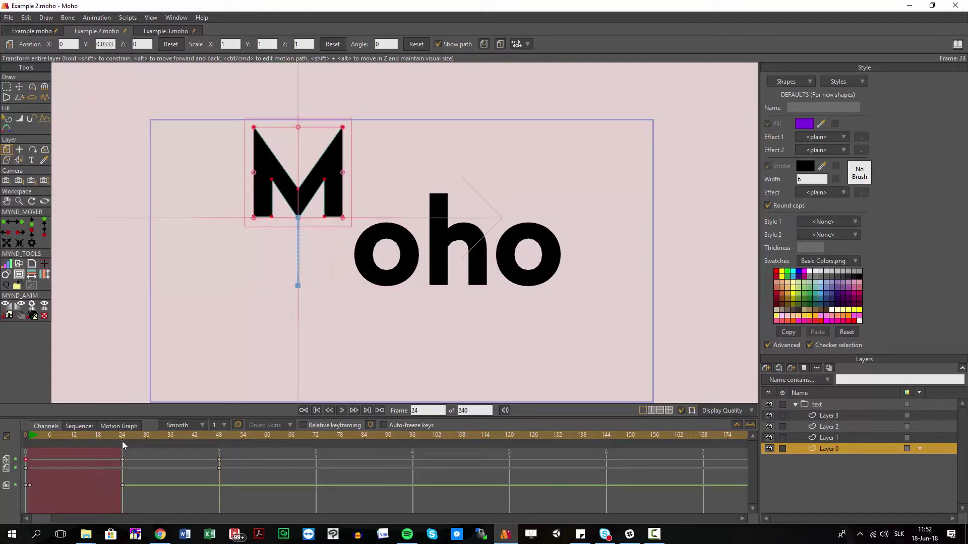
right_click(123, 460)
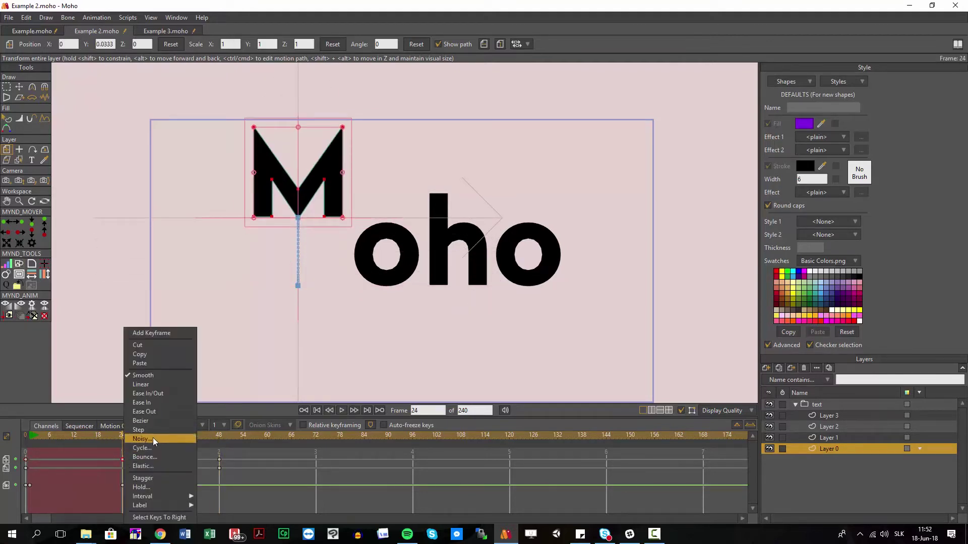
click(118, 427)
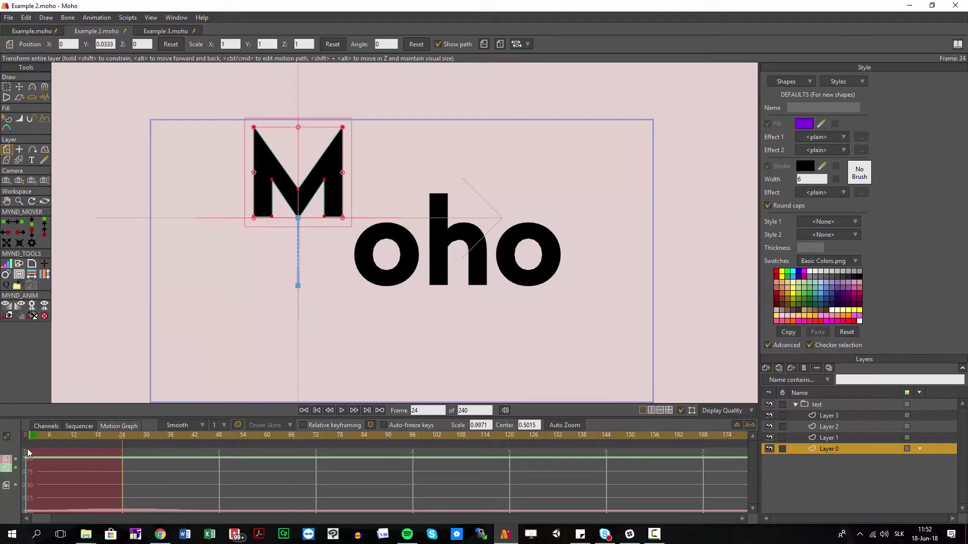
click(7, 467)
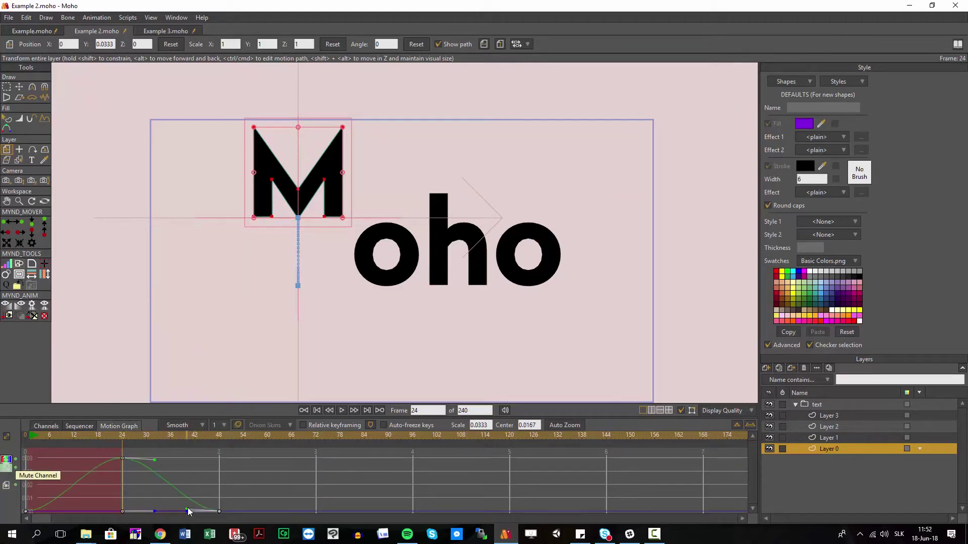
drag(156, 461, 145, 501)
key(space)
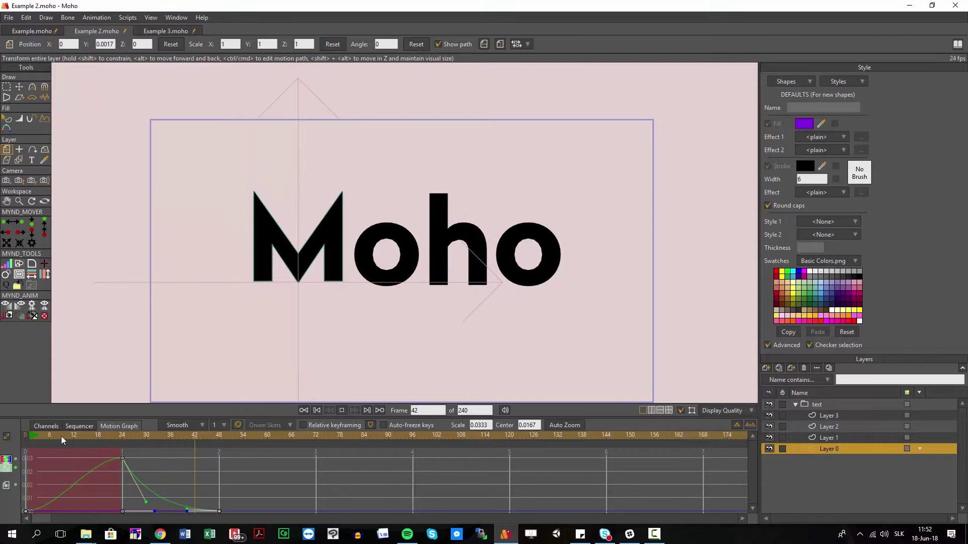
key(space)
Step: Add a fade-in with a 10-frame offset to the M and shift its keys to run from frame 24 to frame 34
drag(132, 436, 167, 461)
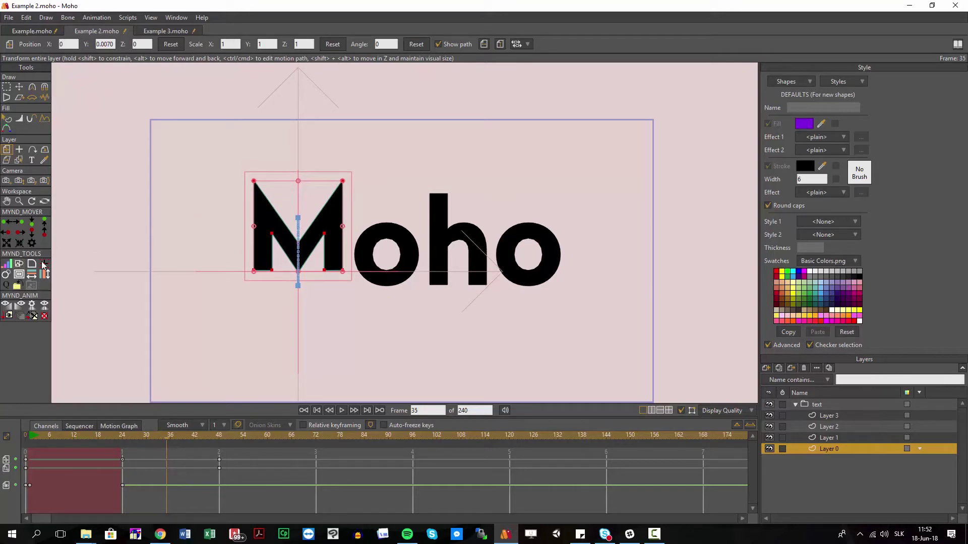
click(36, 306)
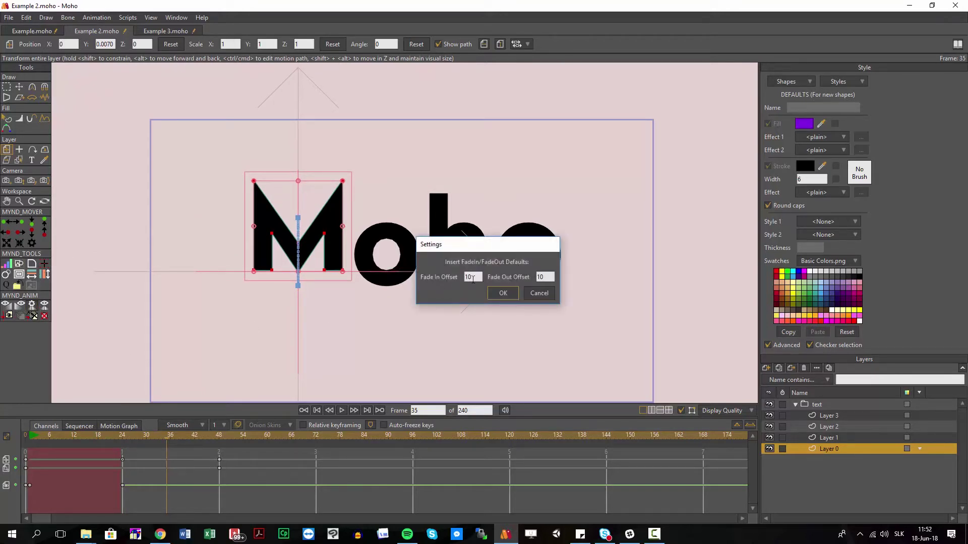
click(499, 295)
click(6, 305)
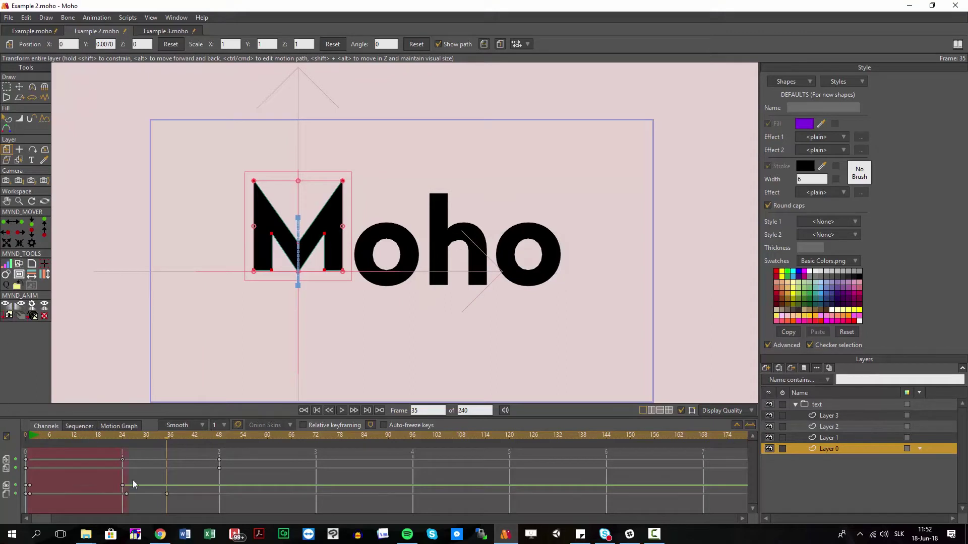
drag(111, 499, 122, 494)
drag(131, 437, 95, 437)
key(space)
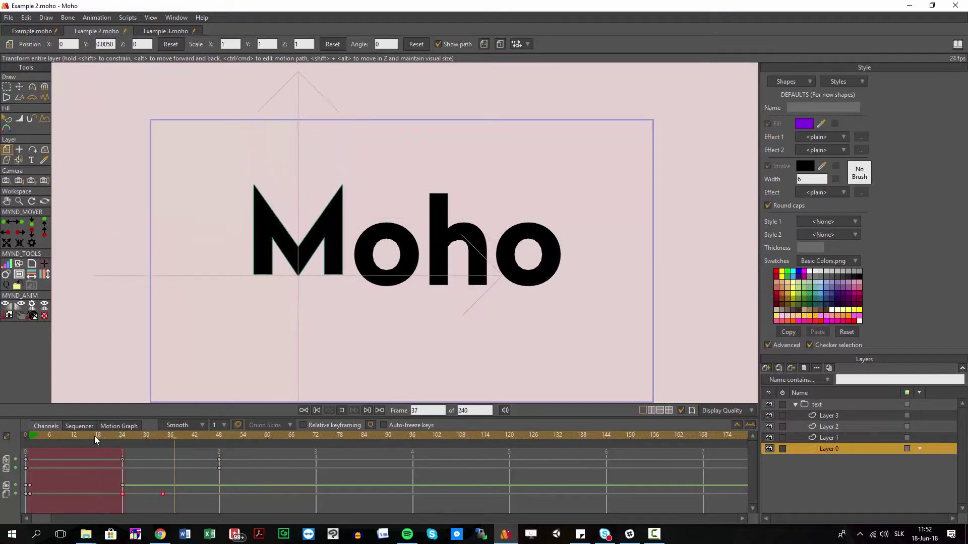
key(space)
drag(181, 439, 121, 443)
key(space)
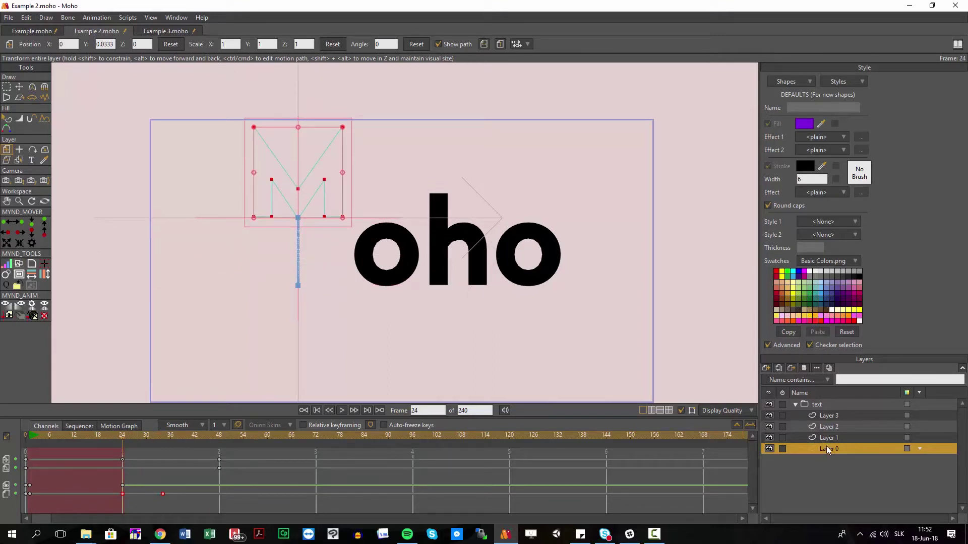
Step: Copy Layer 0's animation to Layers 1 to 3 with accumulated 3-frame offsets using Copy Animation, and play back the result
shift+click(830, 418)
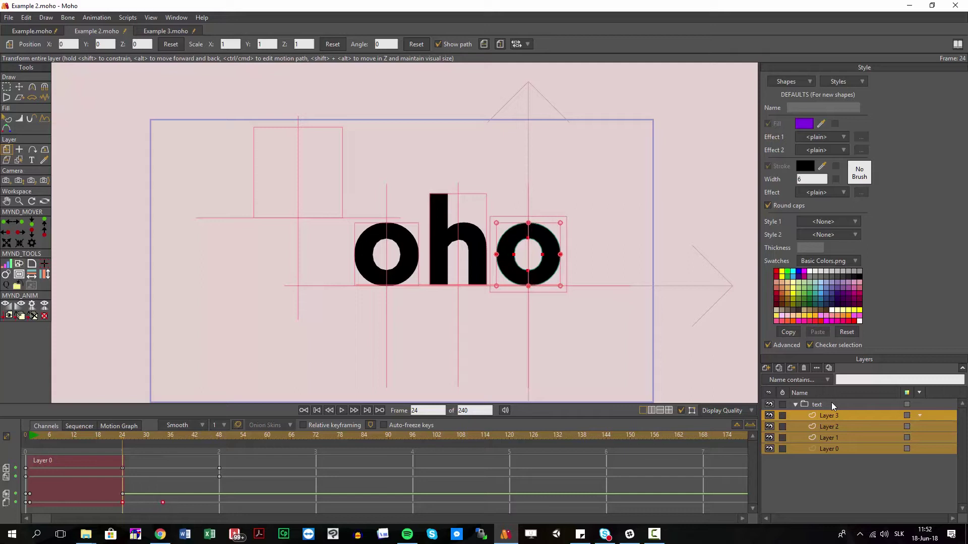
click(843, 449)
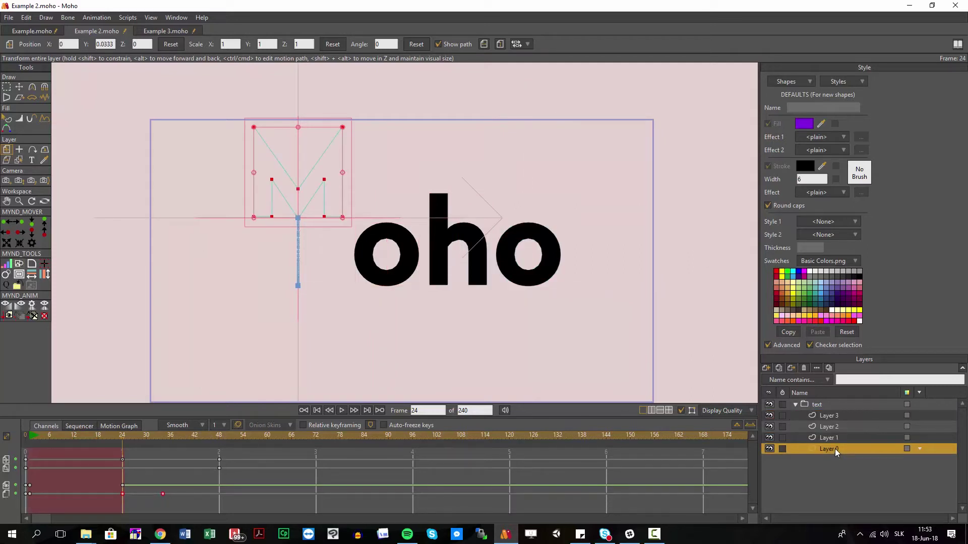
shift+click(828, 416)
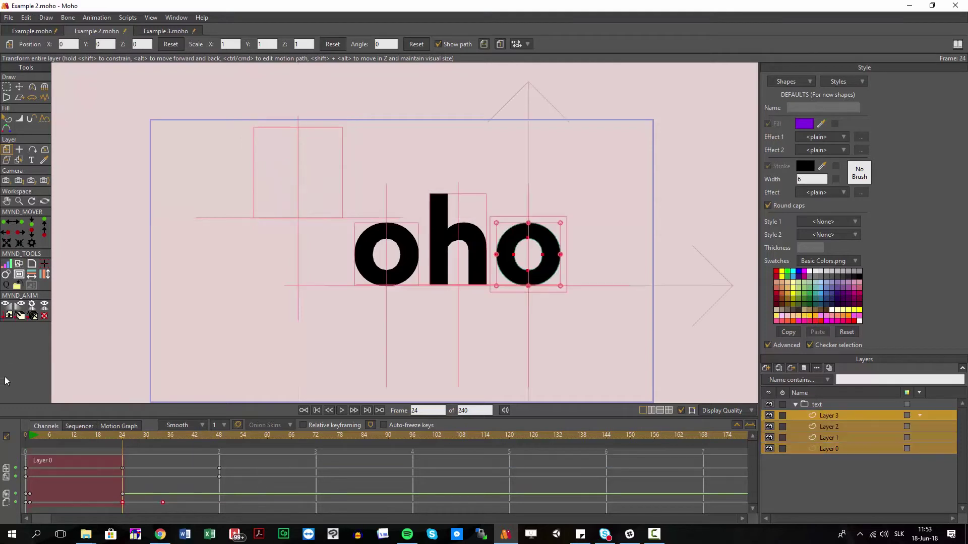
click(21, 316)
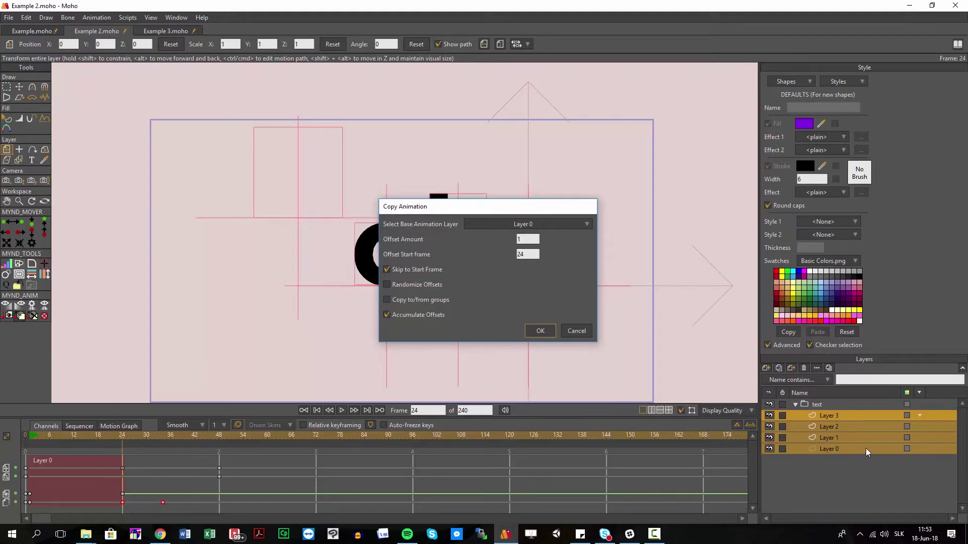
double_click(521, 238)
text(2)
click(391, 270)
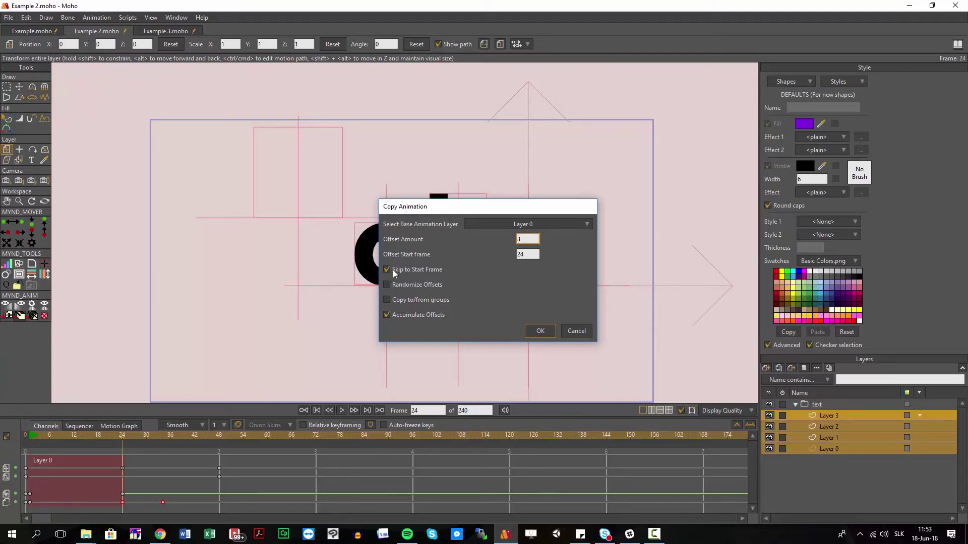
click(540, 331)
key(space)
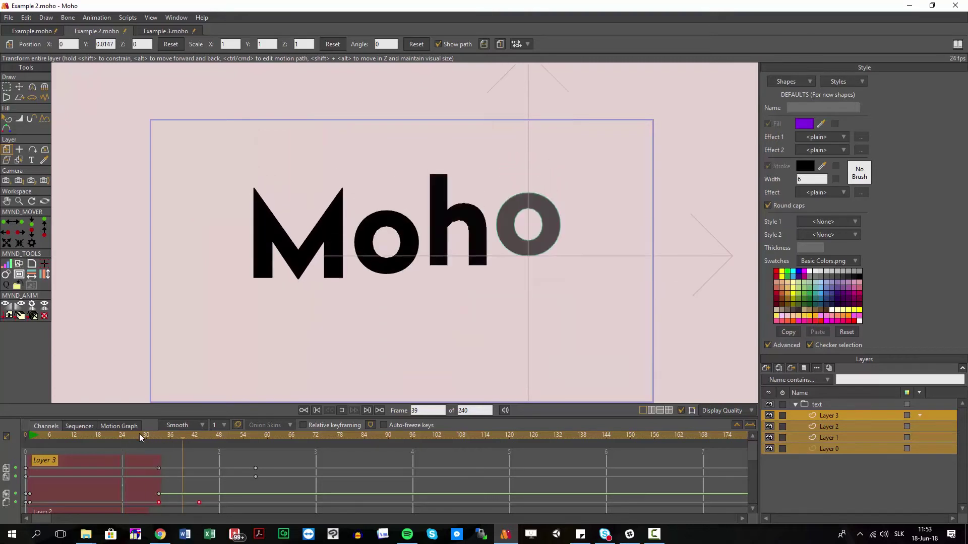
click(219, 434)
key(space)
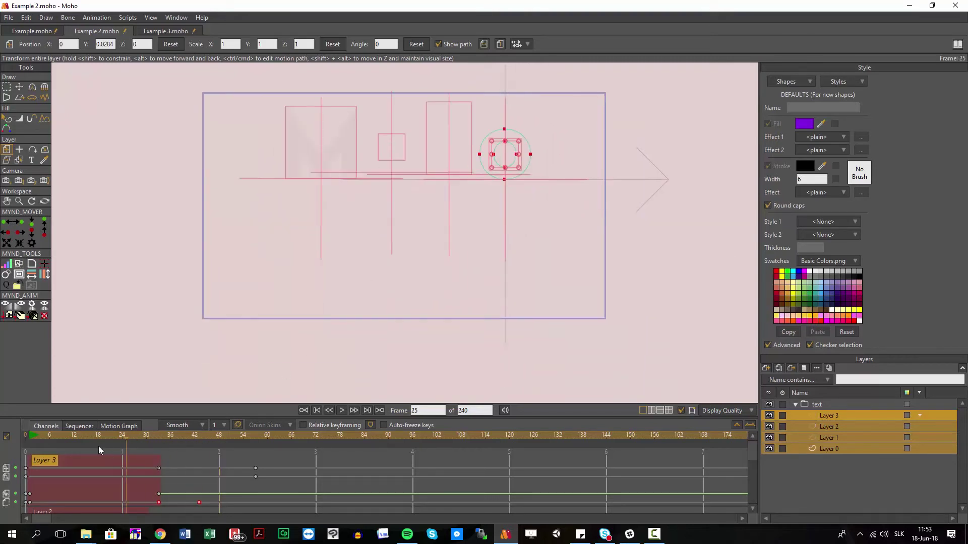
key(space)
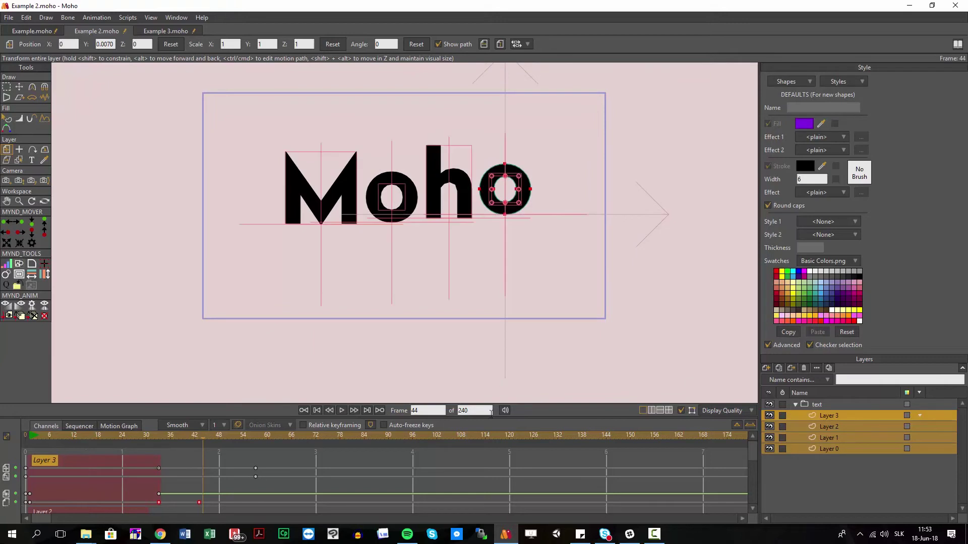
Step: Move the M's position and scale keys from frame 48 to frame 34 in an enlarged timeline, and preview the faster drop
drag(491, 404, 510, 321)
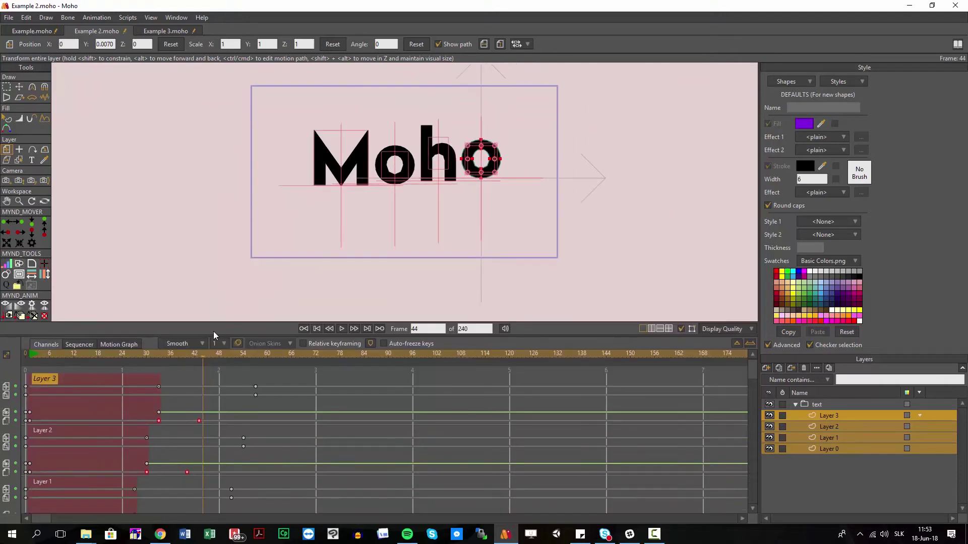
click(846, 449)
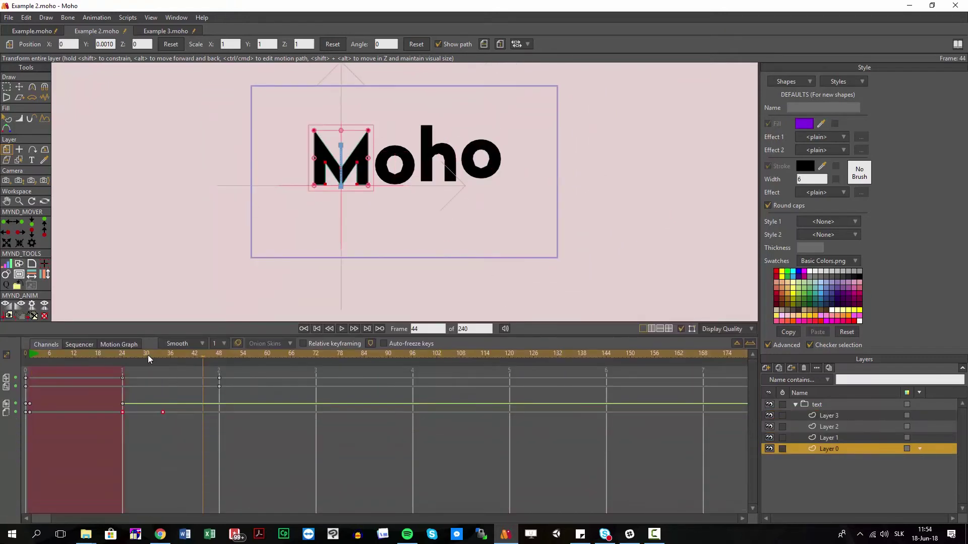
drag(147, 355, 161, 387)
click(116, 355)
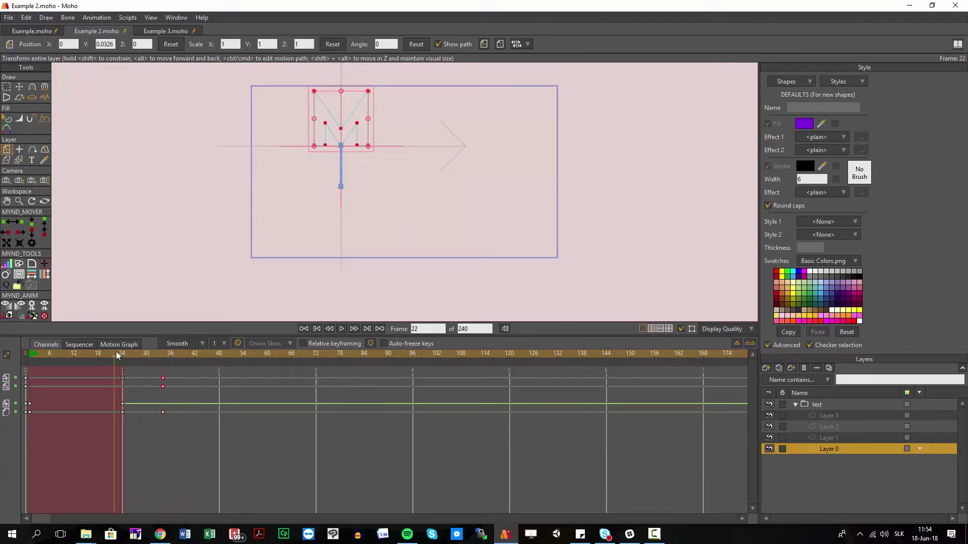
key(space)
key(space)
Step: Squash the M vertically at frame 37 to a scale of about X 1.0825 and Y 0.9238
drag(339, 188, 339, 220)
scroll(339, 235, up, 5)
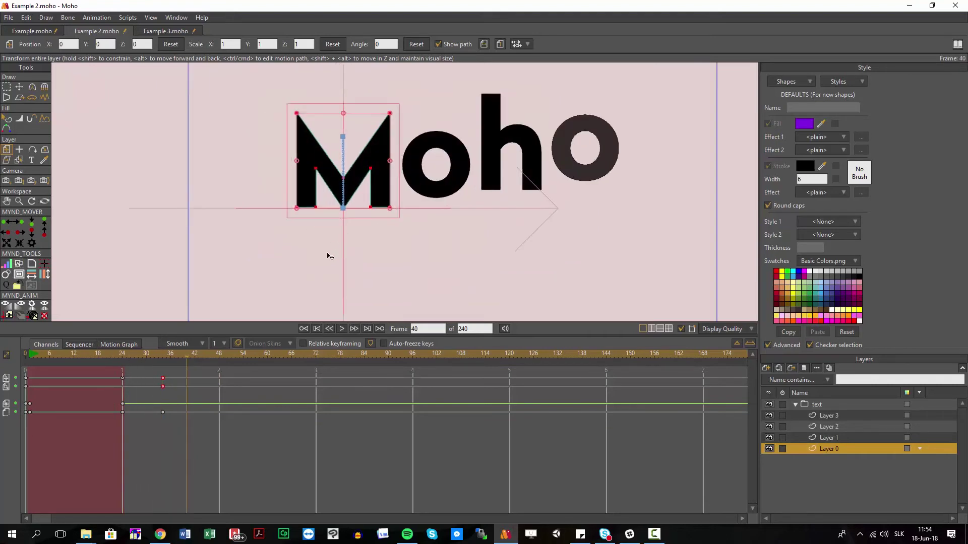
drag(327, 255, 325, 296)
click(163, 355)
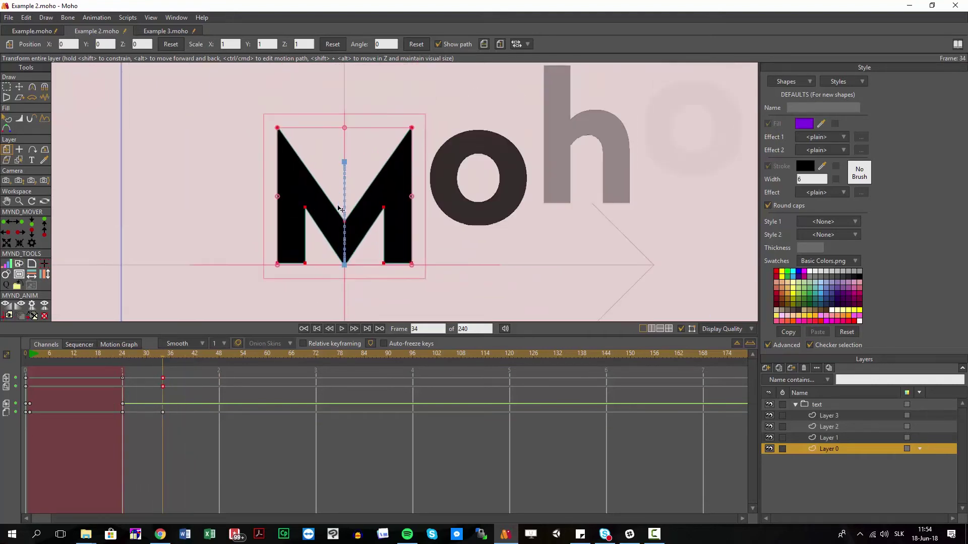
click(175, 355)
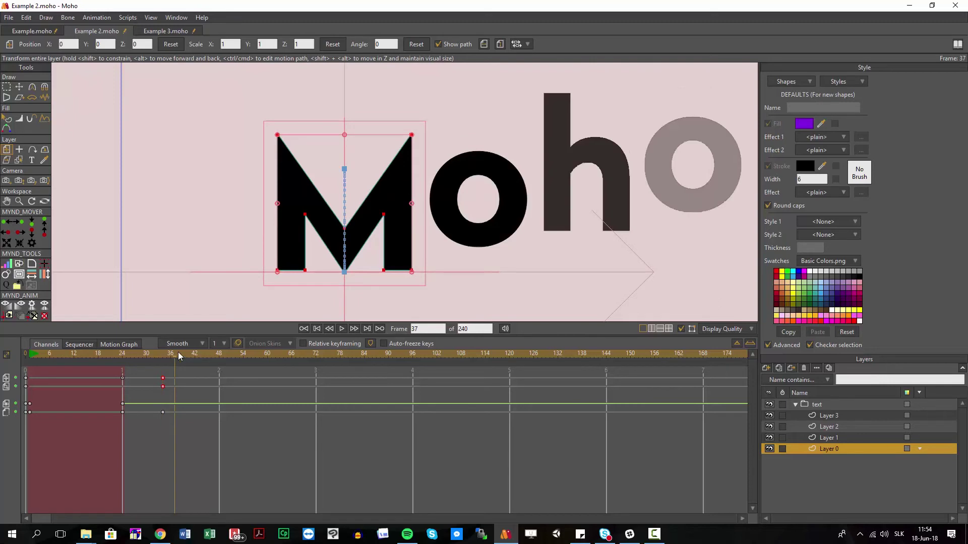
drag(347, 136, 347, 146)
Step: Restore the M's original scale at frame 42 by copying its frame 0 scale key, and play back the squash
click(190, 357)
click(195, 356)
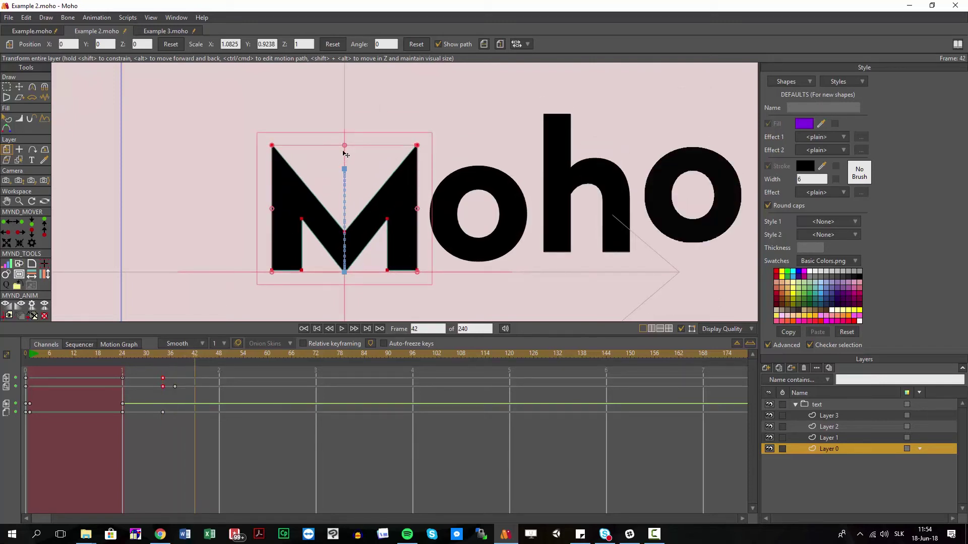
click(26, 386)
click(97, 357)
key(space)
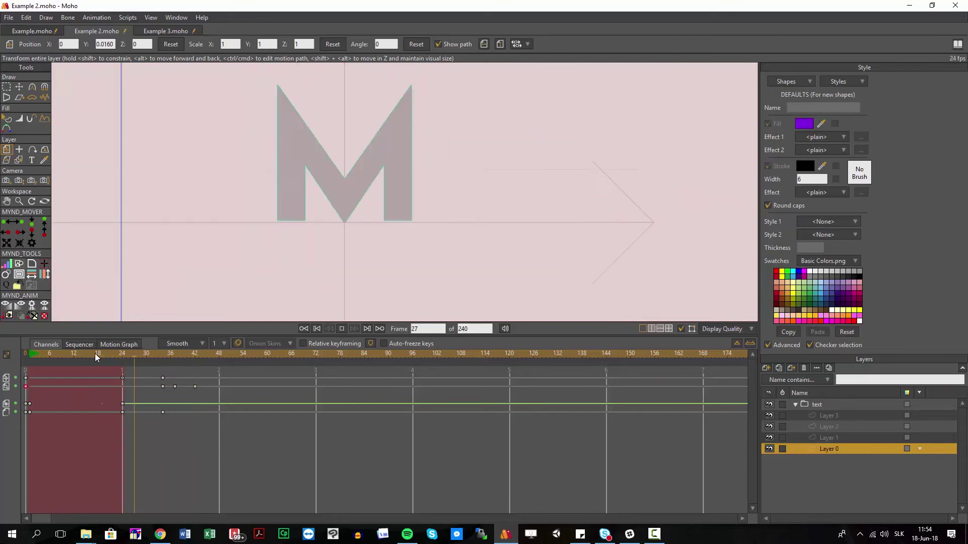
key(space)
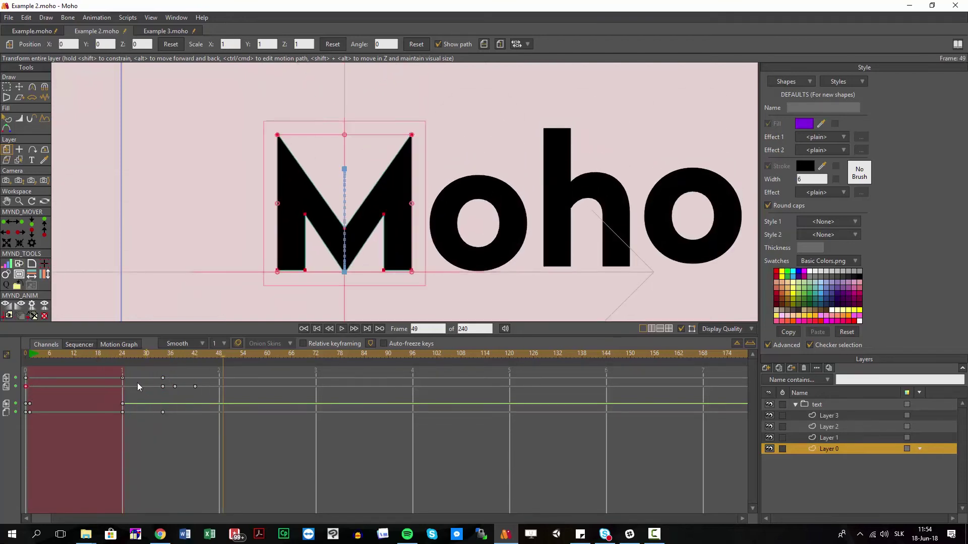
Step: Change the interpolation of the M's position key at frame 24 and preview the drop
click(123, 378)
right_click(123, 379)
click(147, 380)
key(space)
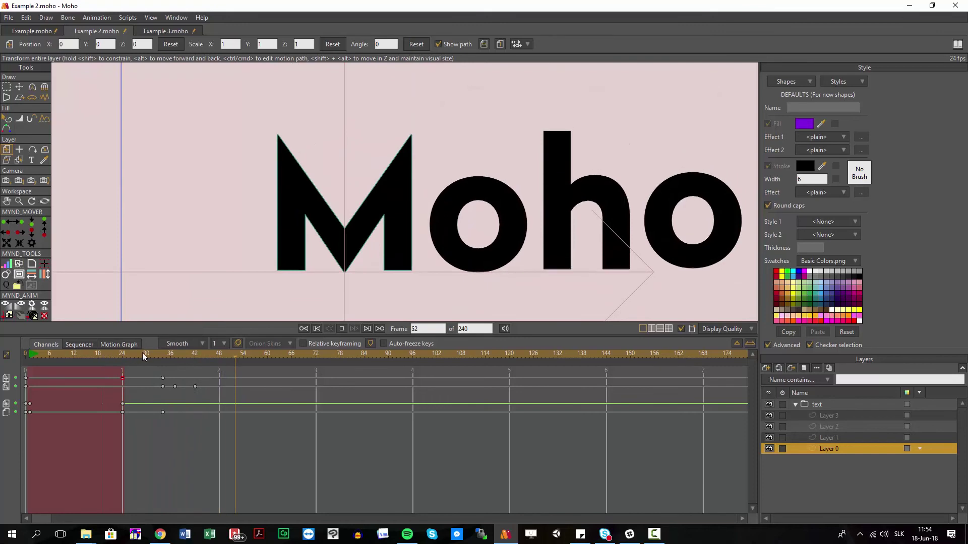
key(space)
click(104, 352)
key(space)
key(space)
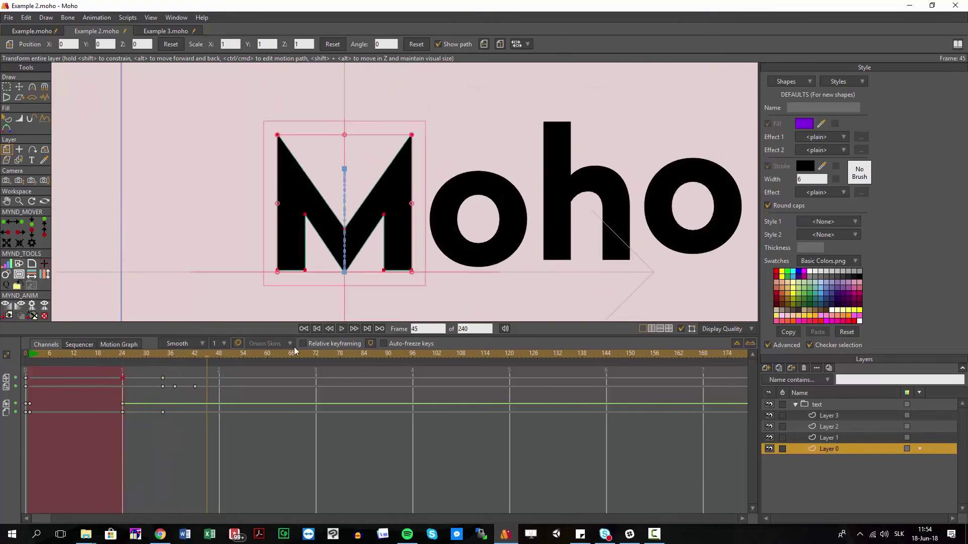
click(123, 354)
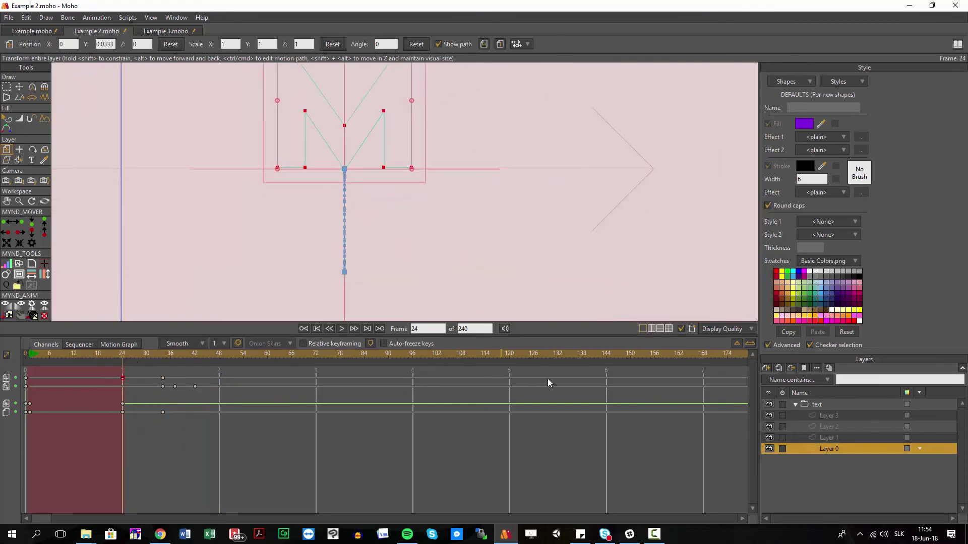
Step: Copy Layer 0's animation to Layers 1 to 3 with an accumulating offset of 3 starting at frame 24, and play it back
shift+click(825, 416)
click(21, 315)
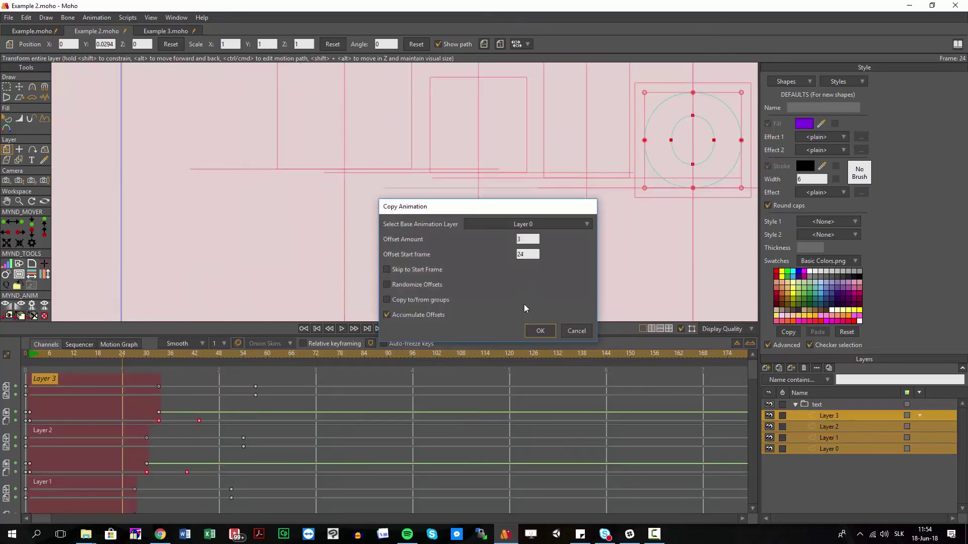
click(540, 330)
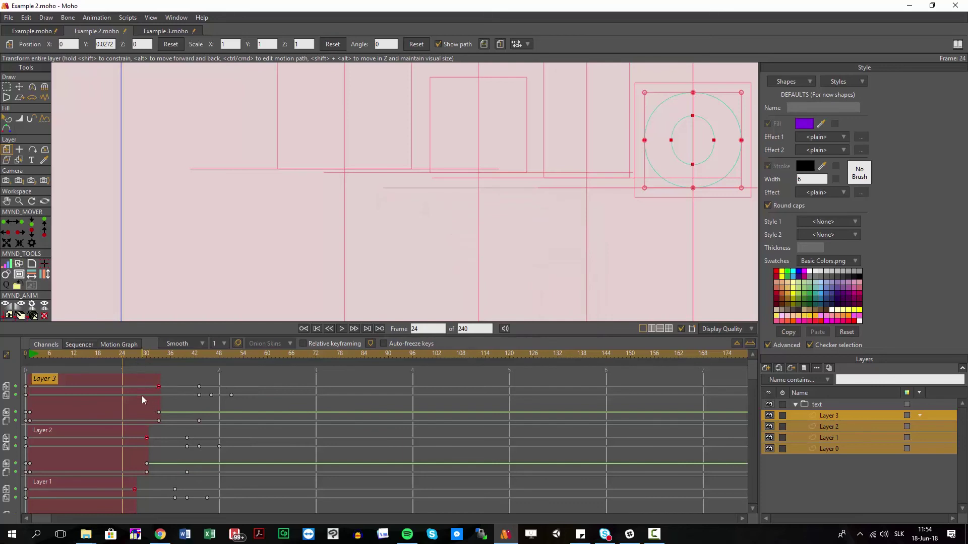
key(space)
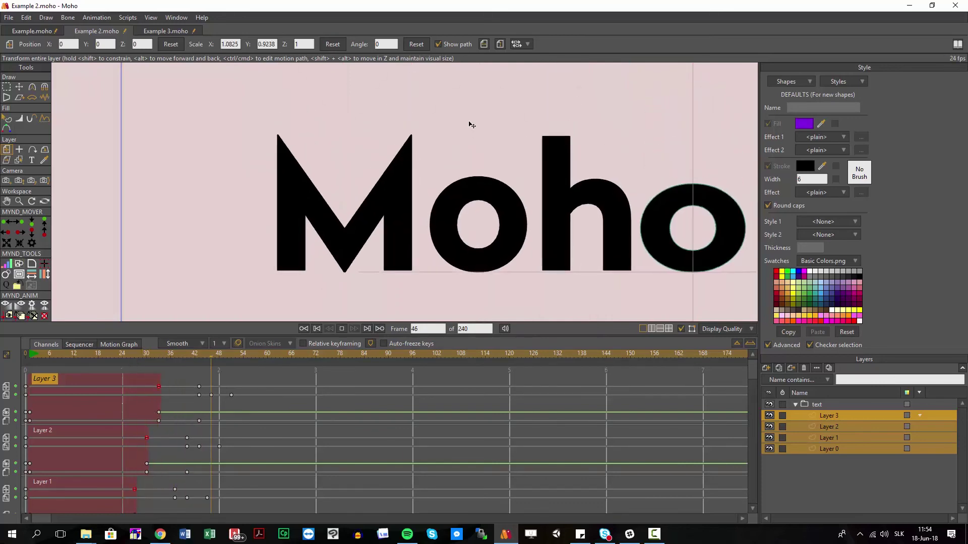
click(87, 359)
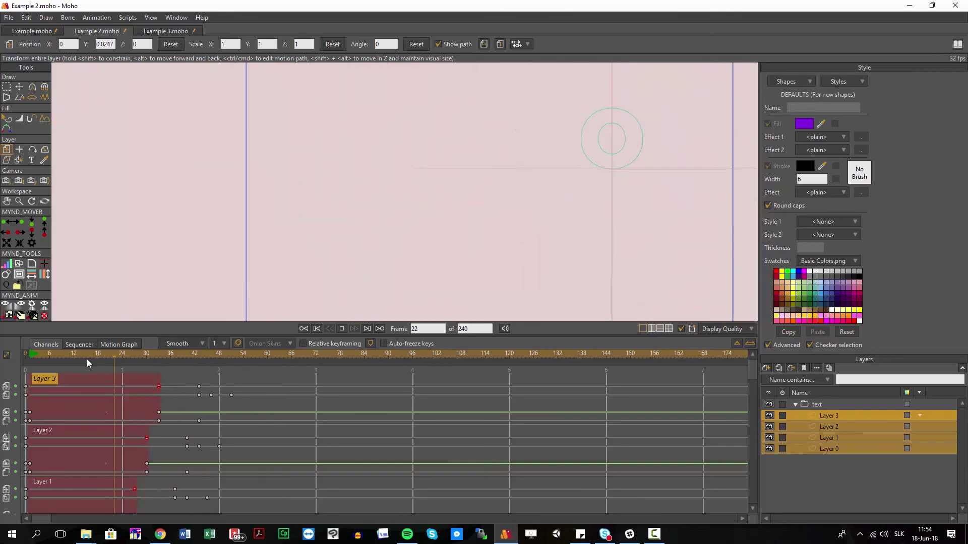
Step: Copy Layer 0's animation to Layers 1 to 3 with randomized, accumulating offsets of 3 from frame 24, and preview the letters dropping
click(823, 444)
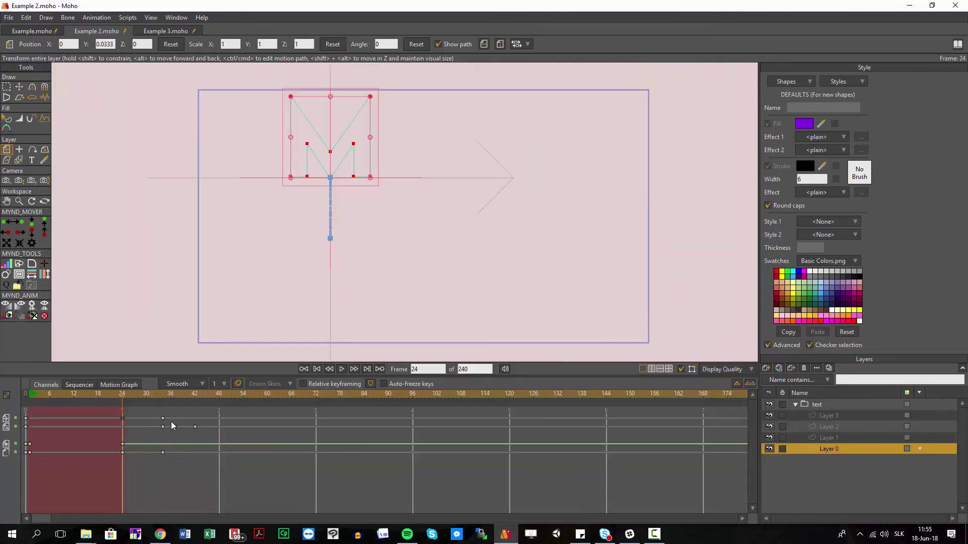
shift+click(830, 416)
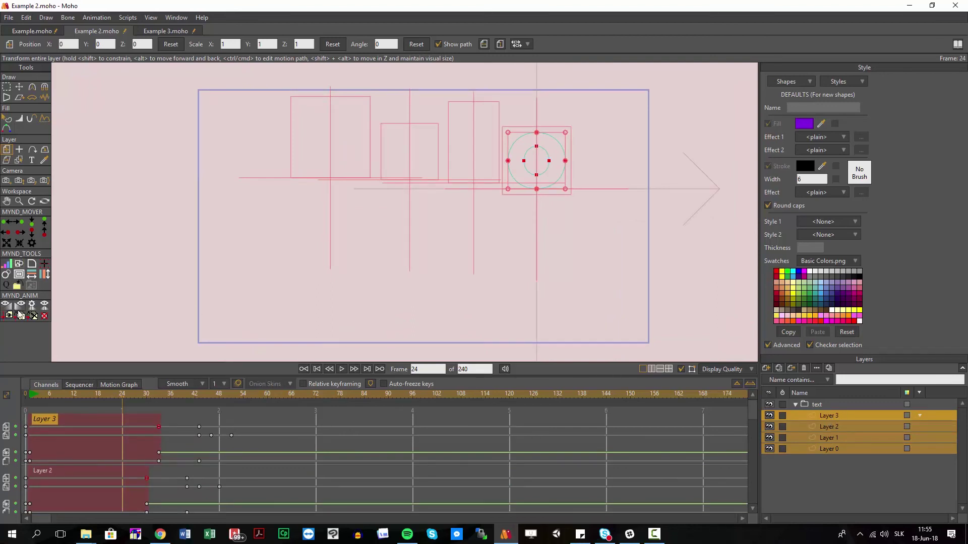
click(35, 318)
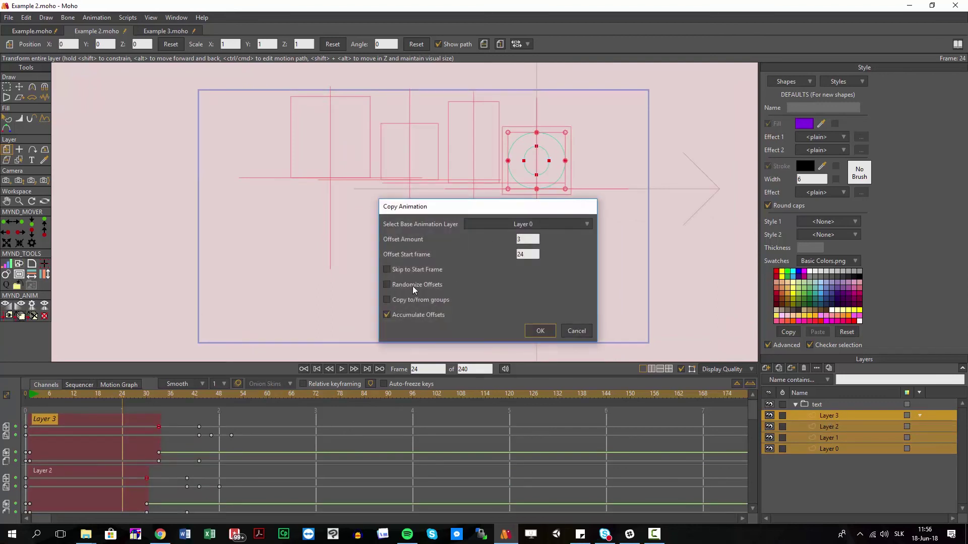
click(571, 333)
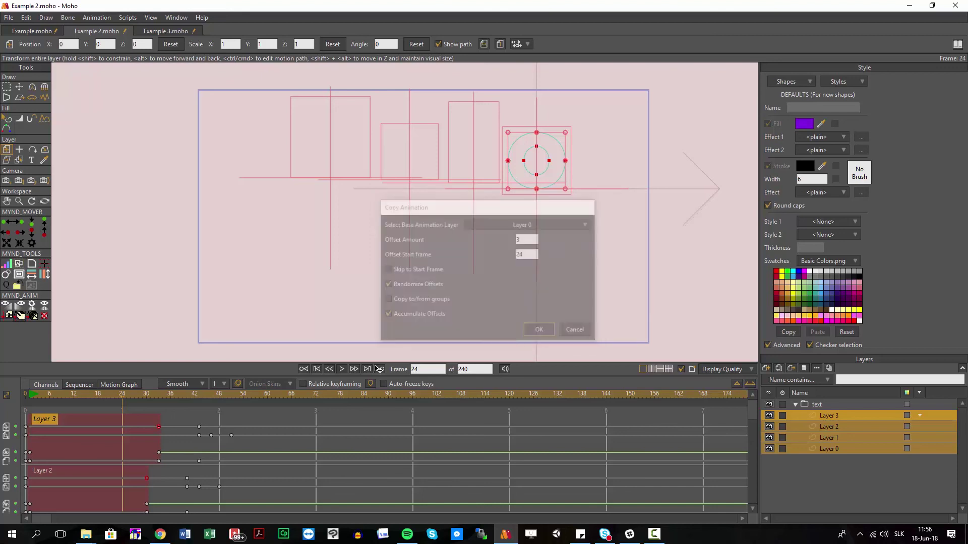
key(space)
click(98, 394)
key(space)
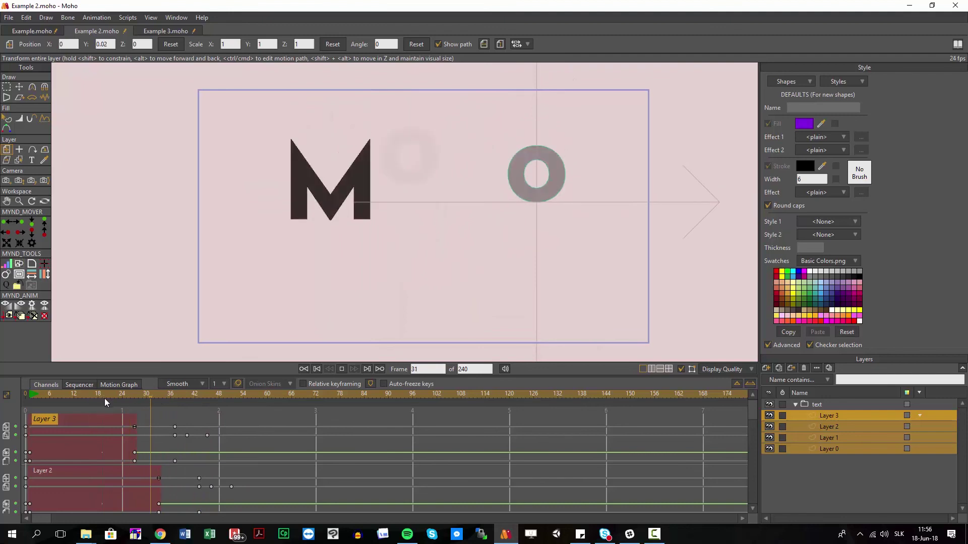
key(space)
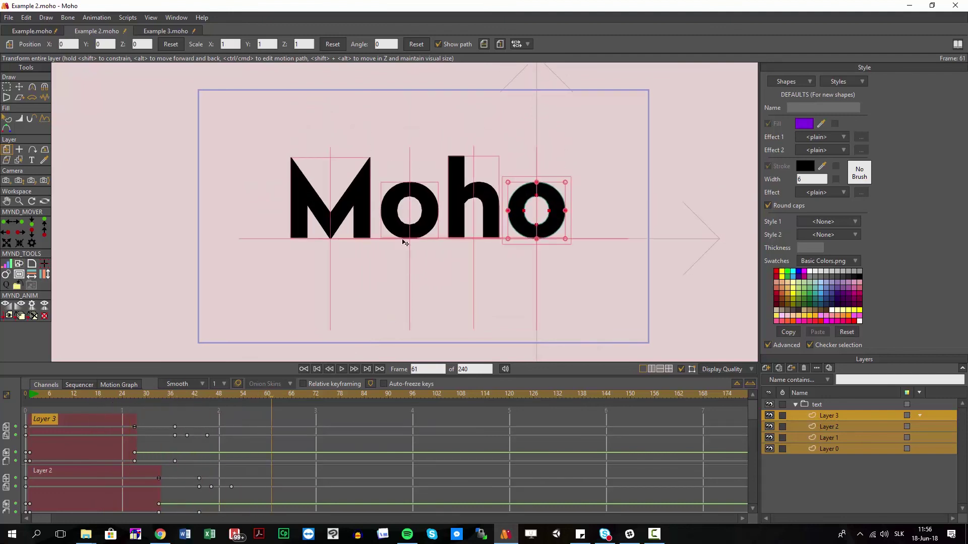